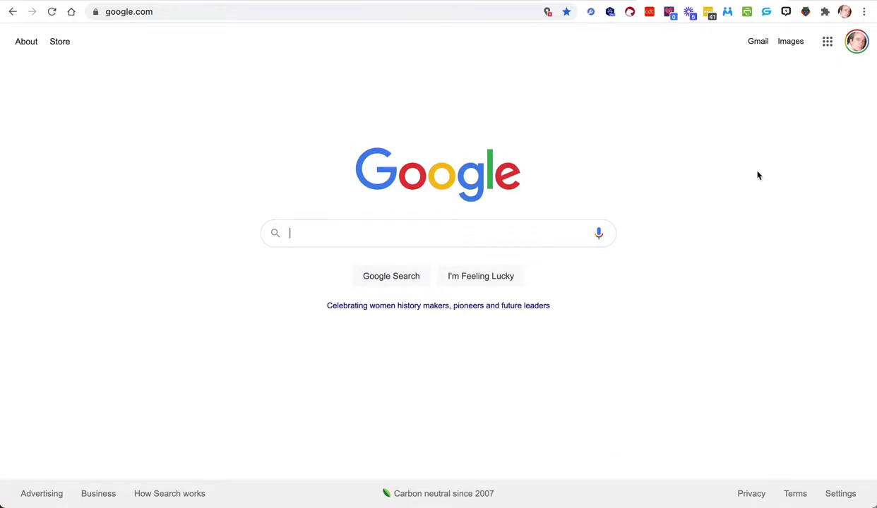
- Open the Infinite Business Leads panel and log out of the account
{"action": "left_click", "coordinate": [805, 12]}
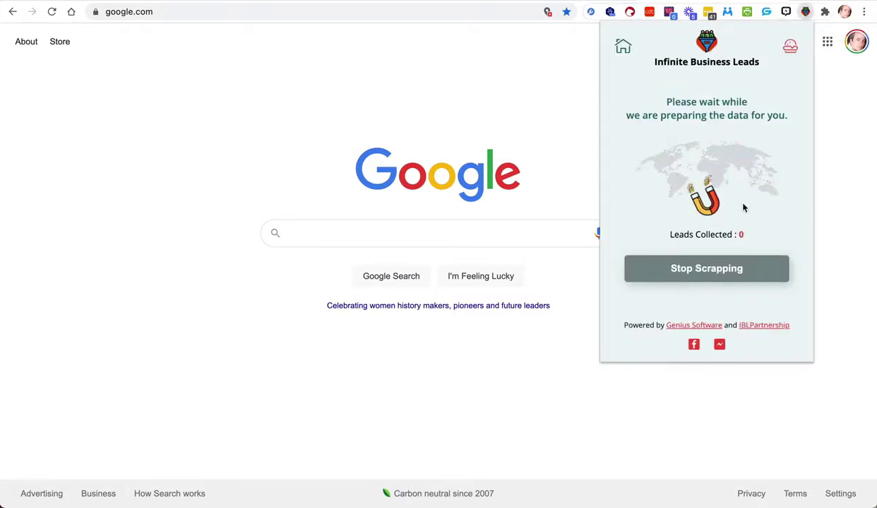
{"action": "left_click", "coordinate": [790, 46]}
{"action": "left_click", "coordinate": [708, 290]}
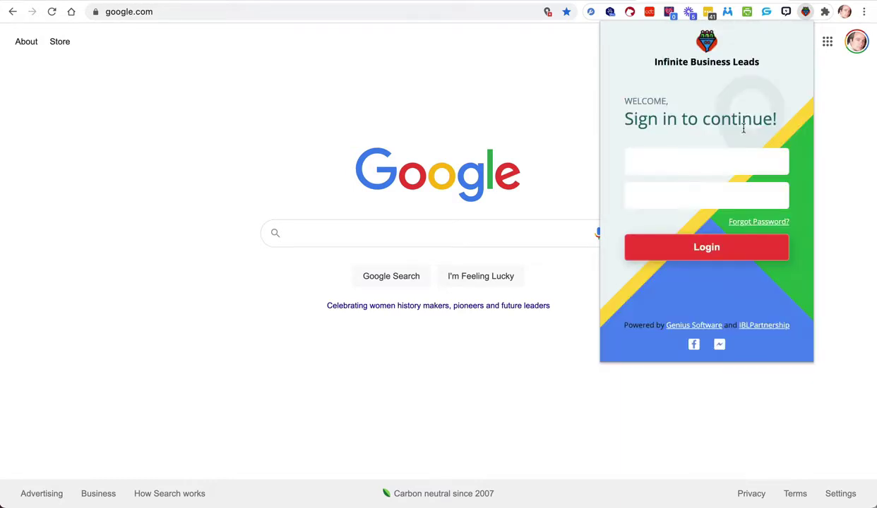
- Log back in with the saved e-mail and the account password, then reopen the account menu
{"action": "left_click", "coordinate": [690, 164]}
{"action": "left_click", "coordinate": [649, 209]}
{"action": "type", "text": "••••••"}
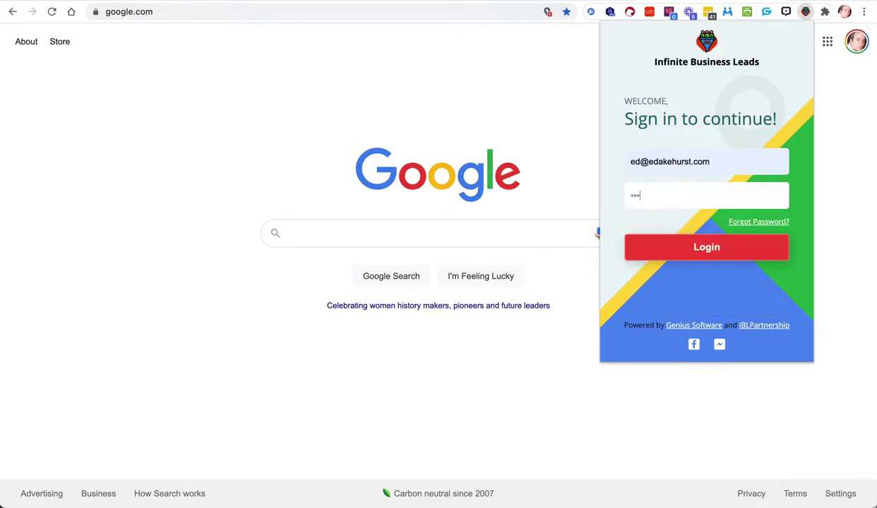
{"action": "left_click", "coordinate": [705, 247]}
{"action": "left_click", "coordinate": [787, 44]}
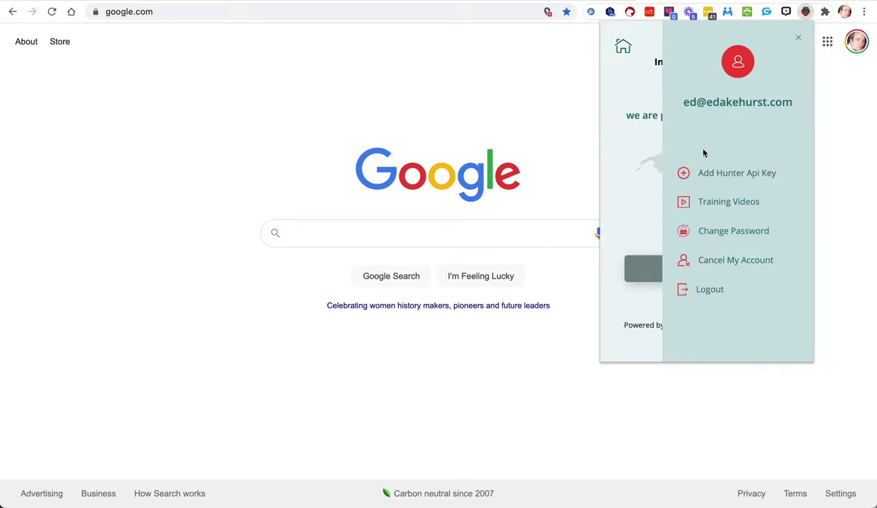
- View the Add Hunter Api Key form, return to the export options, then close the panel
{"action": "left_click", "coordinate": [746, 176]}
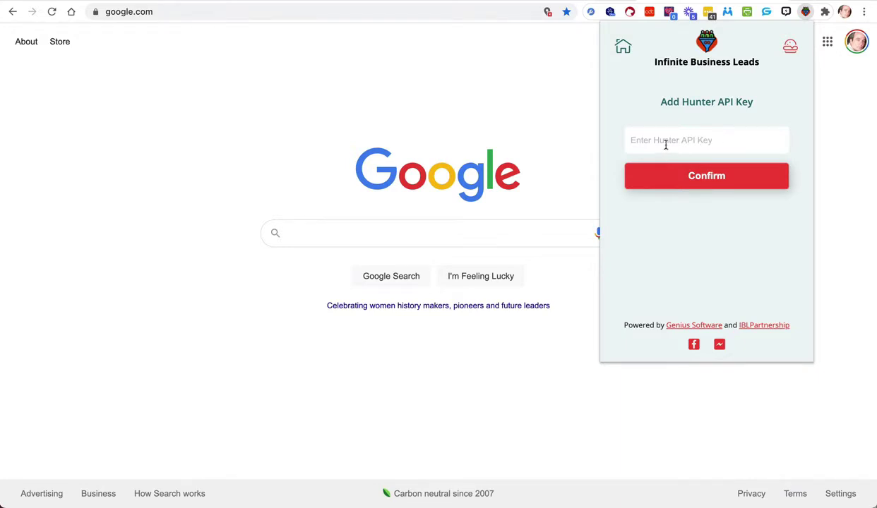
{"action": "left_click", "coordinate": [790, 46]}
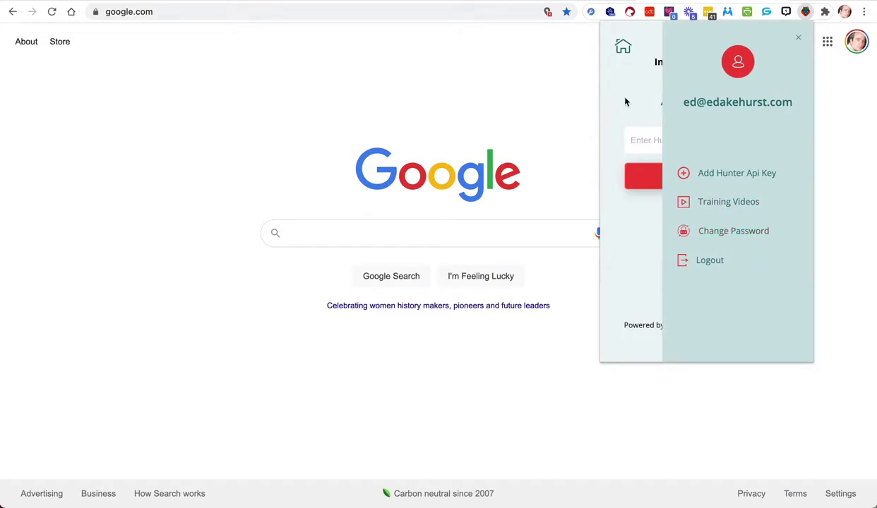
{"action": "left_click", "coordinate": [622, 51]}
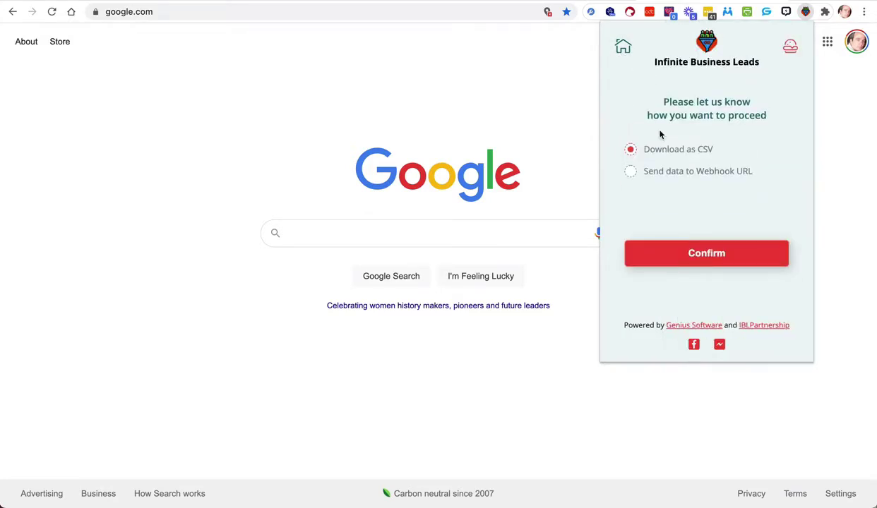
{"action": "left_click", "coordinate": [570, 119]}
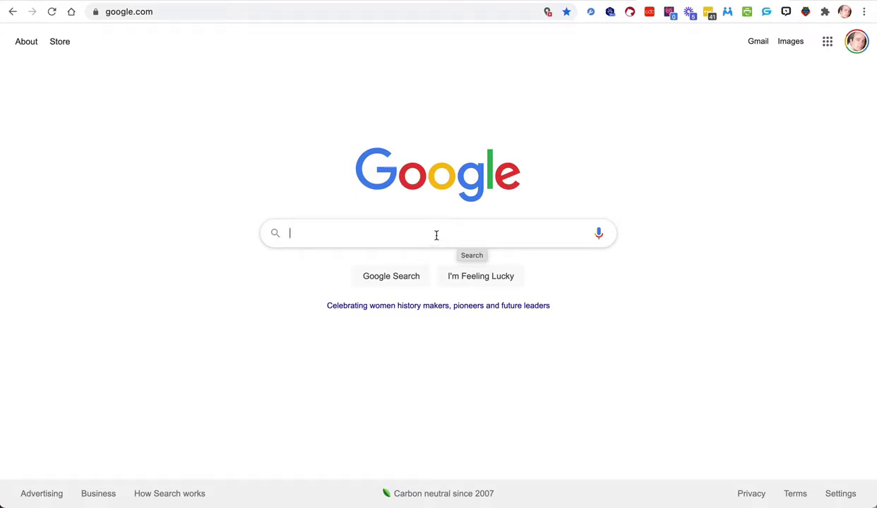
- Search Google for 'real estate brokers baltimore md' using the first suggestion
{"action": "type", "text": "rel "}
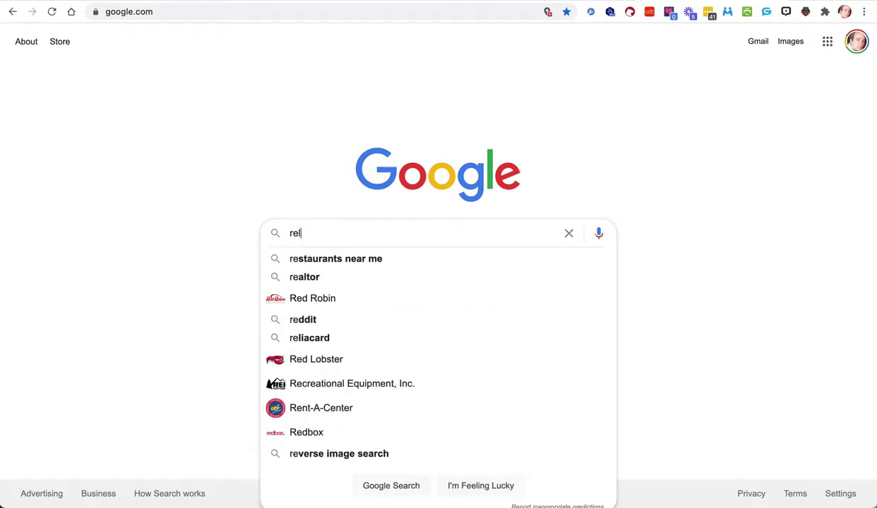
{"action": "type", "text": "ea"}
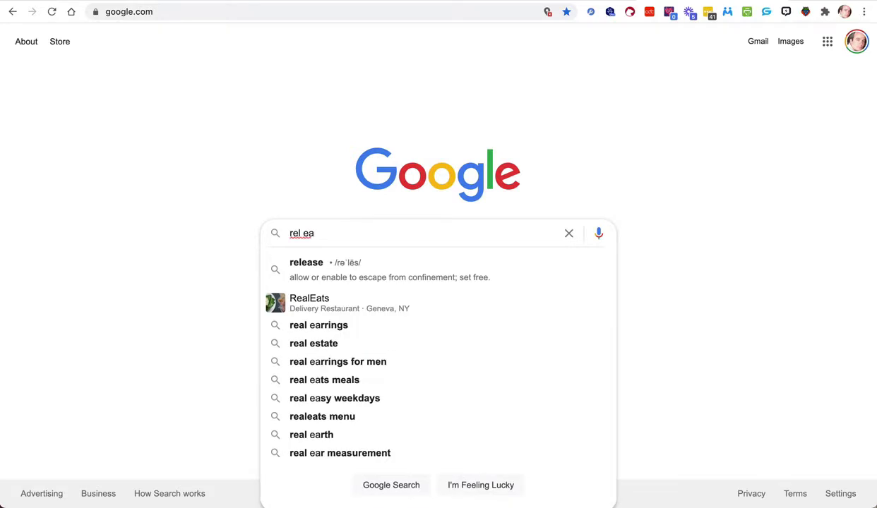
{"action": "key", "text": "BackSpace"}
{"action": "key", "text": "BackSpace"}
{"action": "key", "text": "BackSpace"}
{"action": "key", "text": "BackSpace"}
{"action": "type", "text": "al estate"}
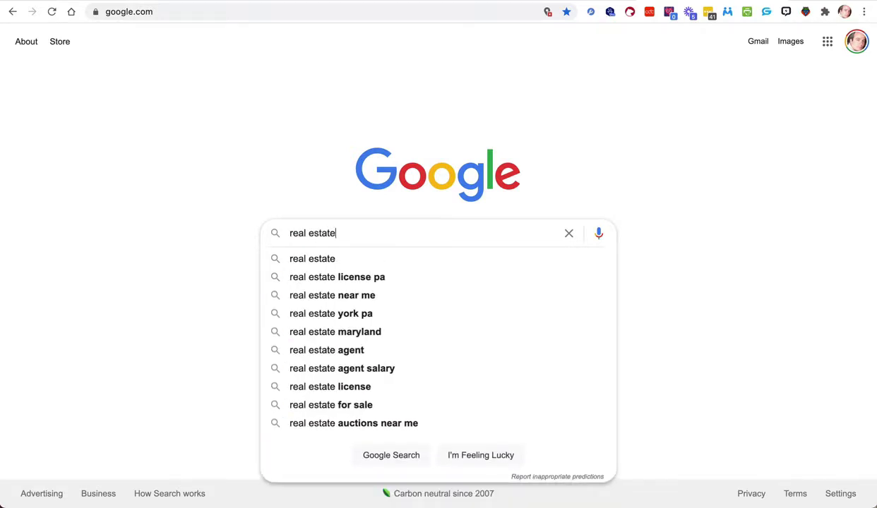
{"action": "type", "text": " brokers "}
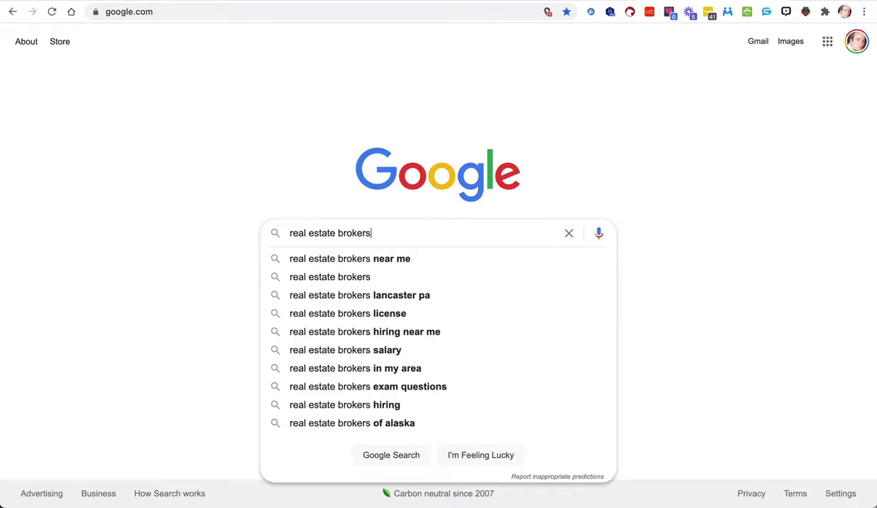
{"action": "type", "text": "baltimore md"}
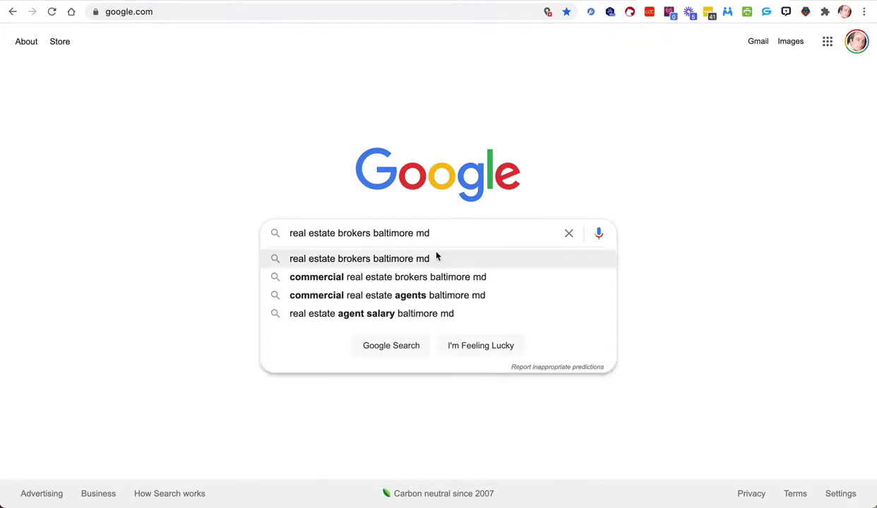
{"action": "left_click", "coordinate": [429, 258]}
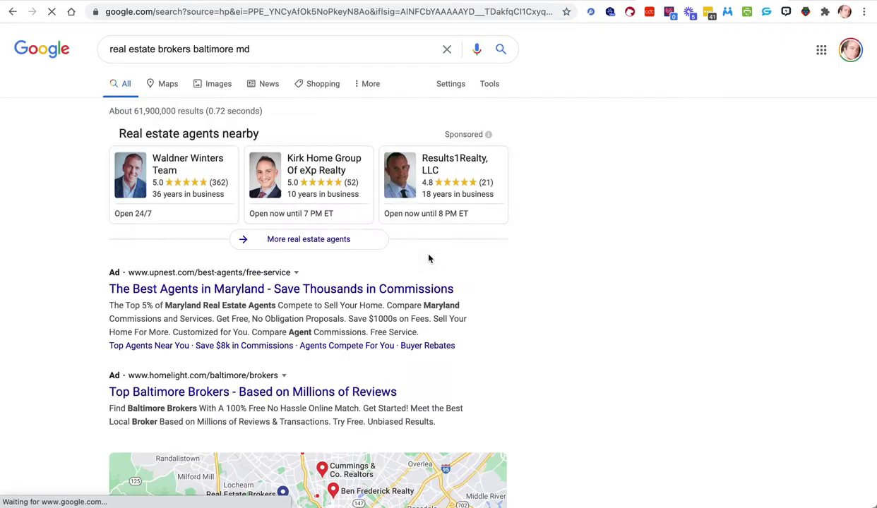
- Scroll through the Baltimore broker results and map listings, then bring up Infinite Business Leads
{"action": "scroll", "coordinate": [408, 242], "scroll_direction": "down", "scroll_amount": 4}
{"action": "scroll", "coordinate": [407, 243], "scroll_direction": "down", "scroll_amount": 3}
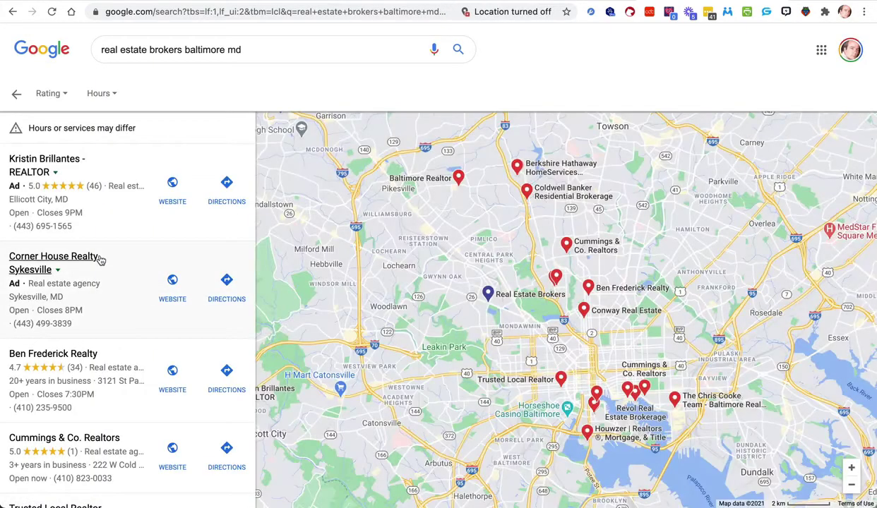
{"action": "scroll", "coordinate": [100, 259], "scroll_direction": "down", "scroll_amount": 10}
{"action": "scroll", "coordinate": [101, 261], "scroll_direction": "down", "scroll_amount": 15}
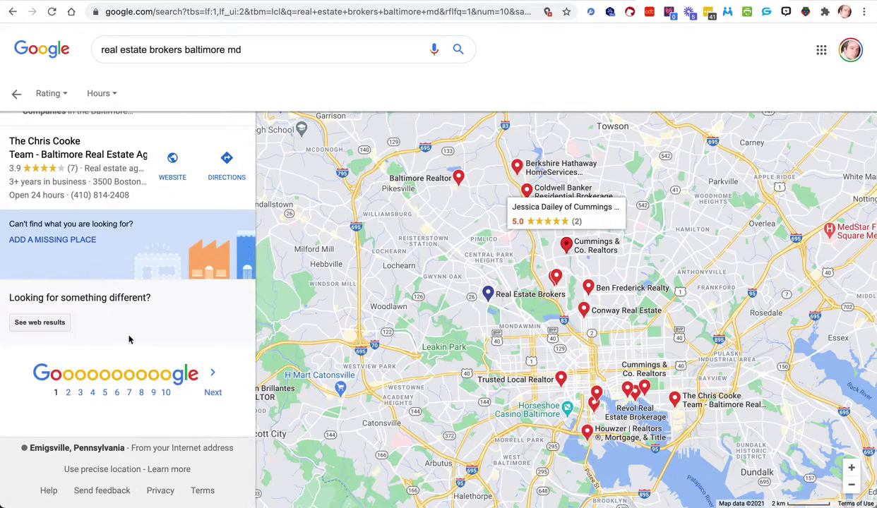
{"action": "scroll", "coordinate": [176, 264], "scroll_direction": "up", "scroll_amount": 20}
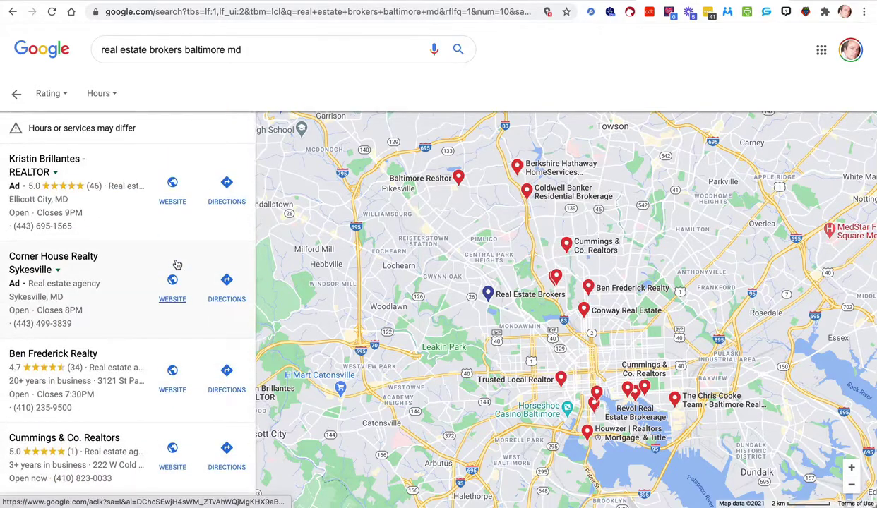
{"action": "scroll", "coordinate": [177, 265], "scroll_direction": "down", "scroll_amount": 15}
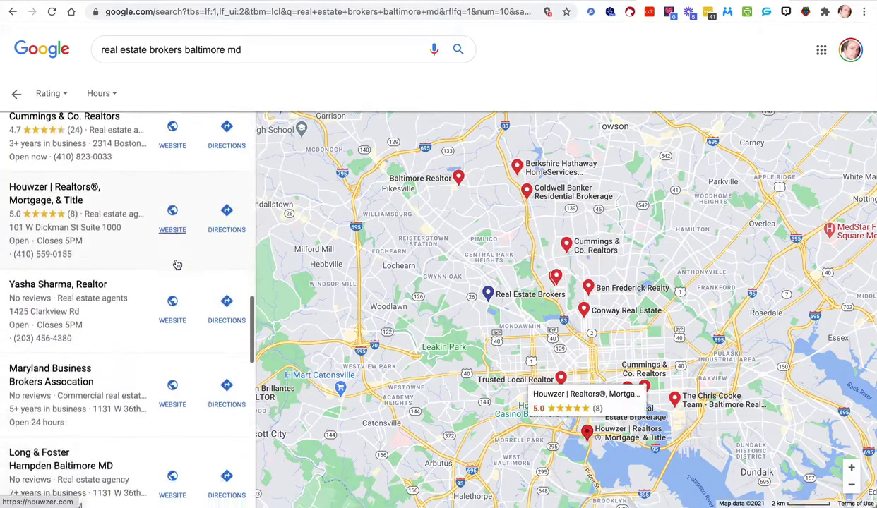
{"action": "scroll", "coordinate": [177, 265], "scroll_direction": "down", "scroll_amount": 3}
{"action": "scroll", "coordinate": [177, 265], "scroll_direction": "up", "scroll_amount": 18}
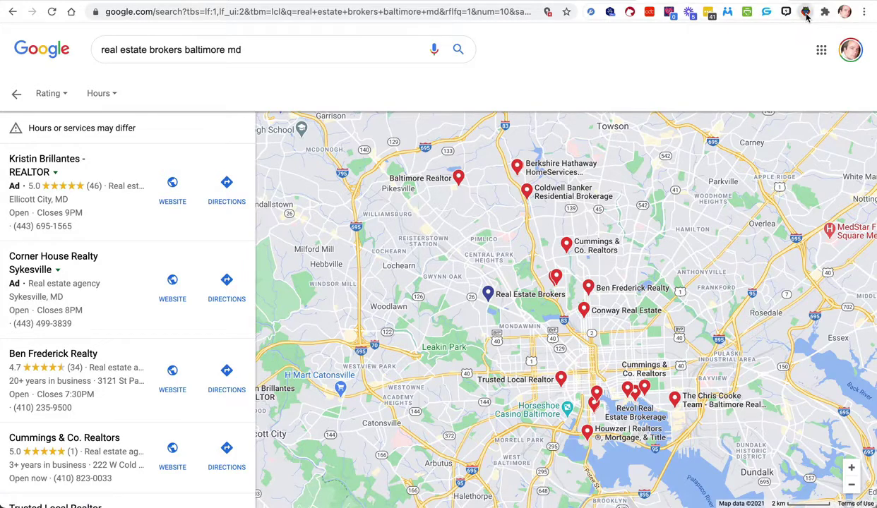
{"action": "left_click", "coordinate": [806, 12]}
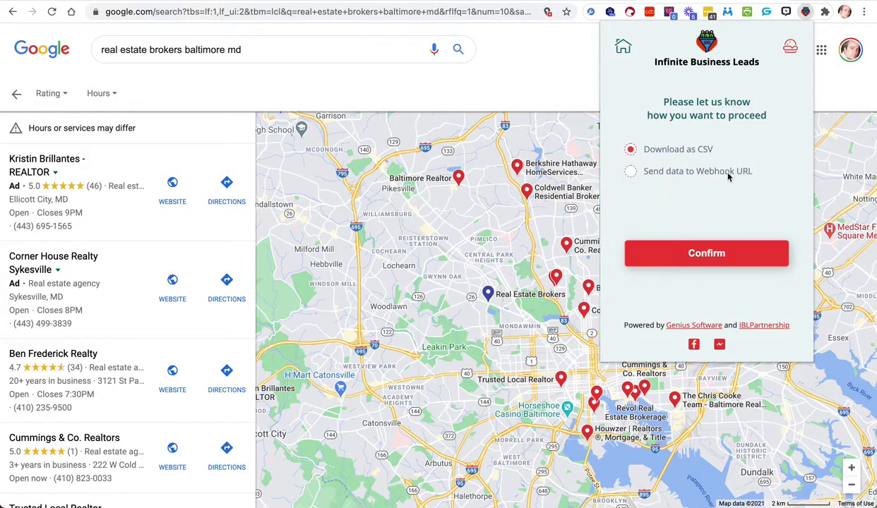
- Pick Download as CSV instead of Webhook and start scraping the broker listings
{"action": "left_click", "coordinate": [631, 172]}
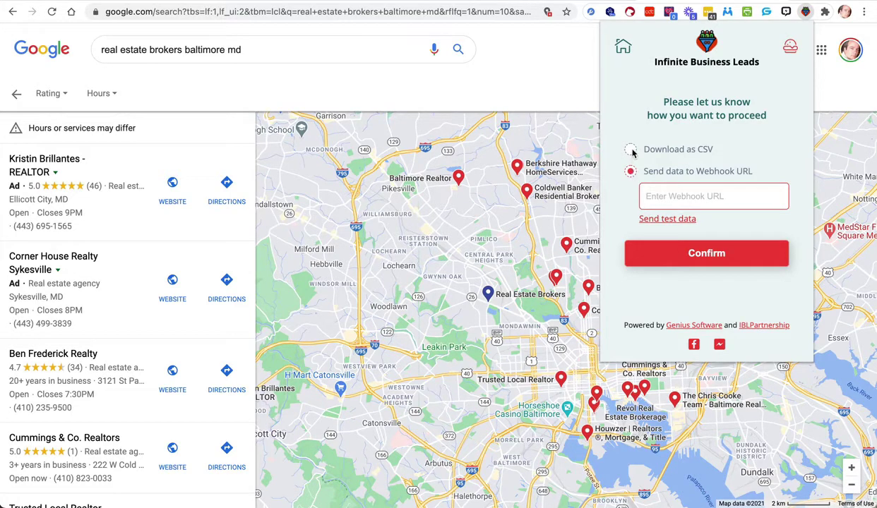
{"action": "left_click", "coordinate": [631, 150]}
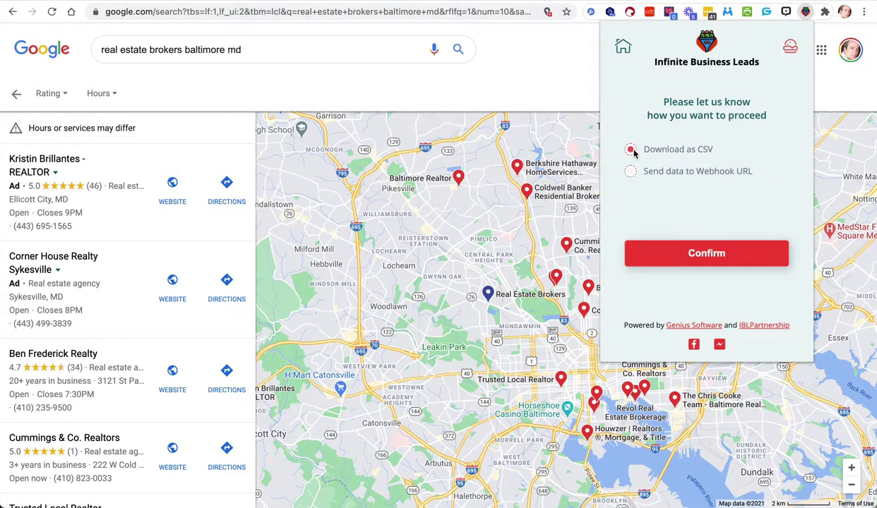
{"action": "left_click", "coordinate": [682, 253]}
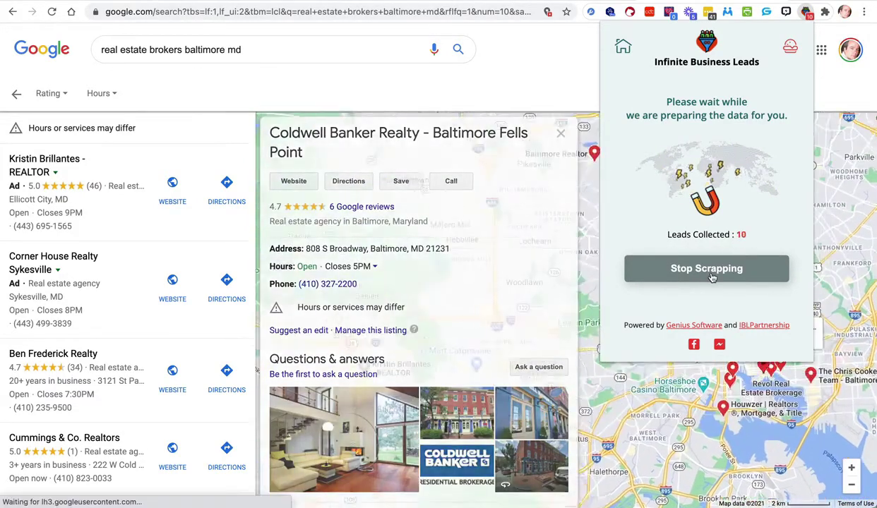
- Stop scraping at 10 leads and open the downloaded leads CSV
{"action": "left_click", "coordinate": [726, 273]}
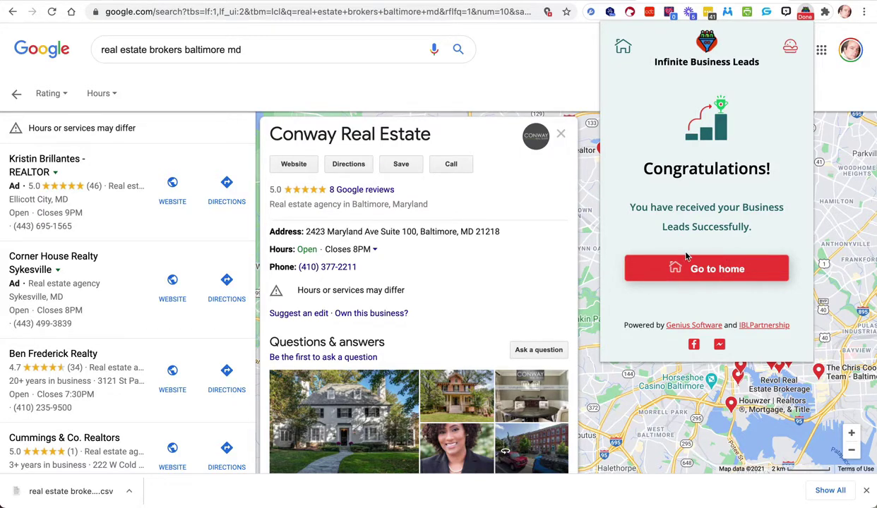
{"action": "left_click", "coordinate": [77, 493]}
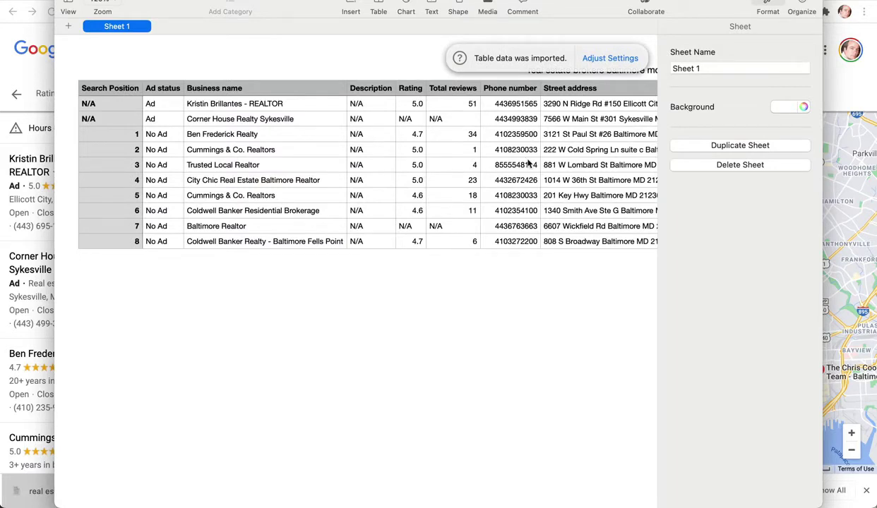
- Review the 10-broker table in Numbers, then hide Numbers to return to Chrome
{"action": "scroll", "coordinate": [523, 164], "scroll_direction": "right", "scroll_amount": 1}
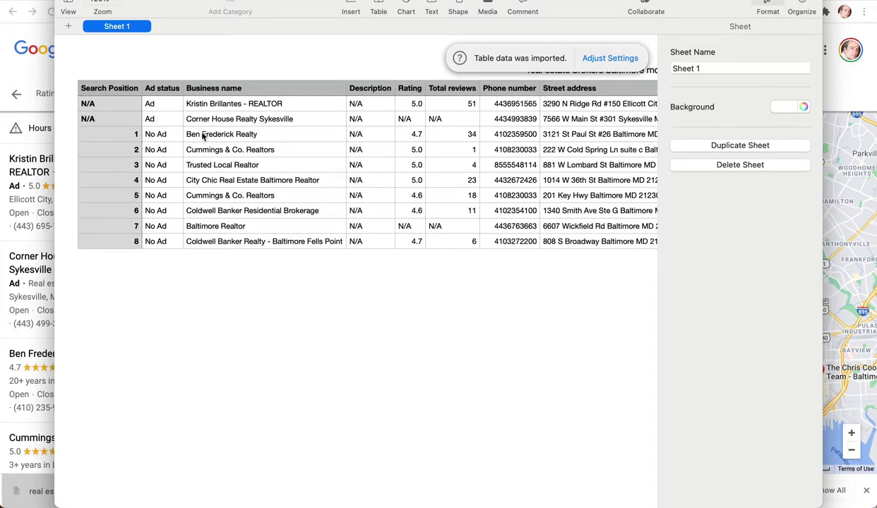
{"action": "scroll", "coordinate": [164, 161], "scroll_direction": "right", "scroll_amount": 1}
{"action": "scroll", "coordinate": [163, 187], "scroll_direction": "up", "scroll_amount": 1}
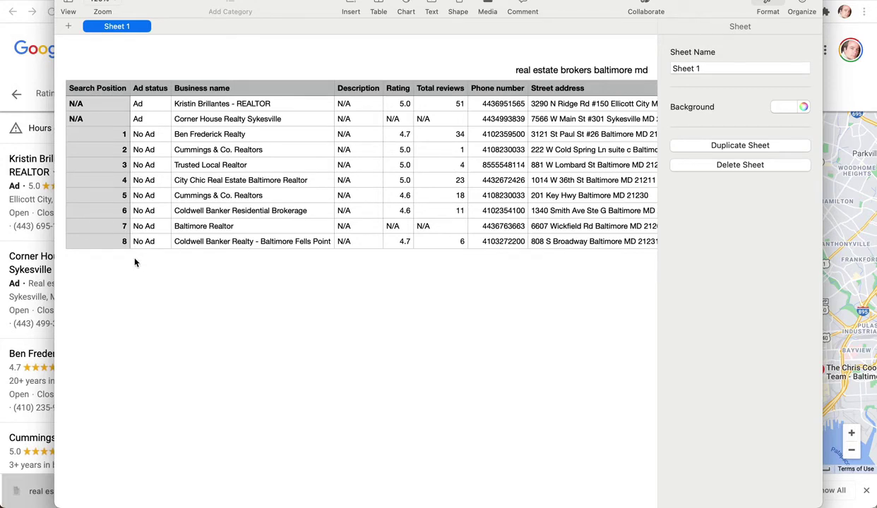
{"action": "left_click", "coordinate": [317, 134]}
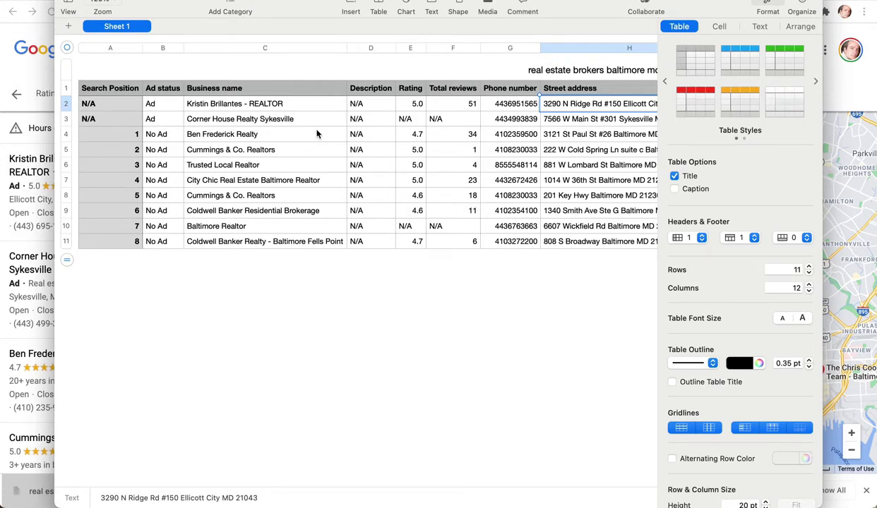
{"action": "scroll", "coordinate": [316, 135], "scroll_direction": "right", "scroll_amount": 1}
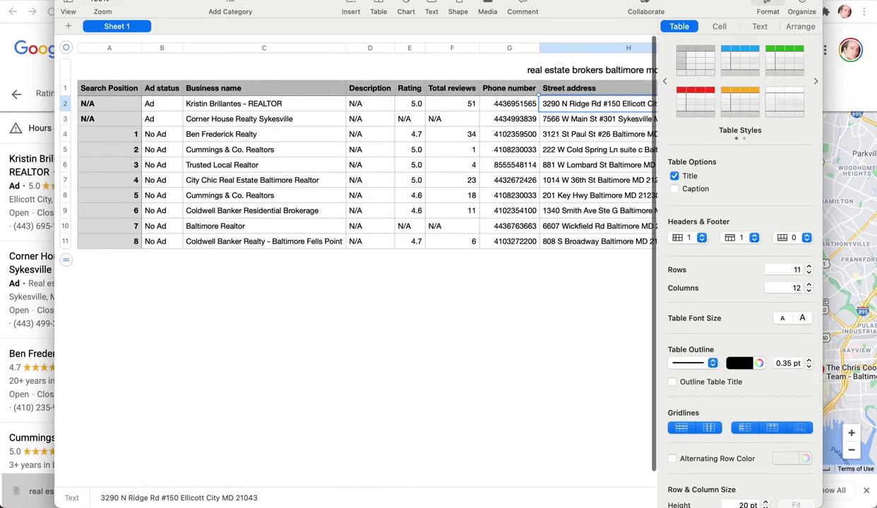
{"action": "key", "text": "super+Tab"}
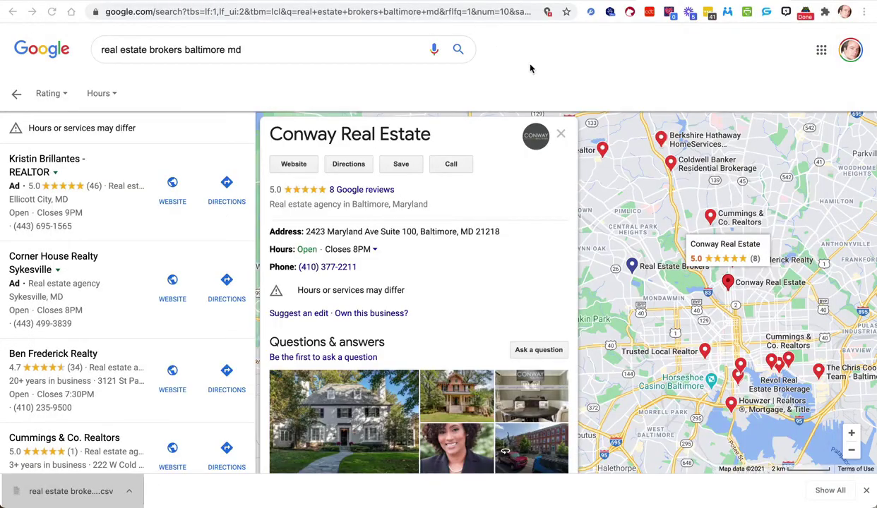